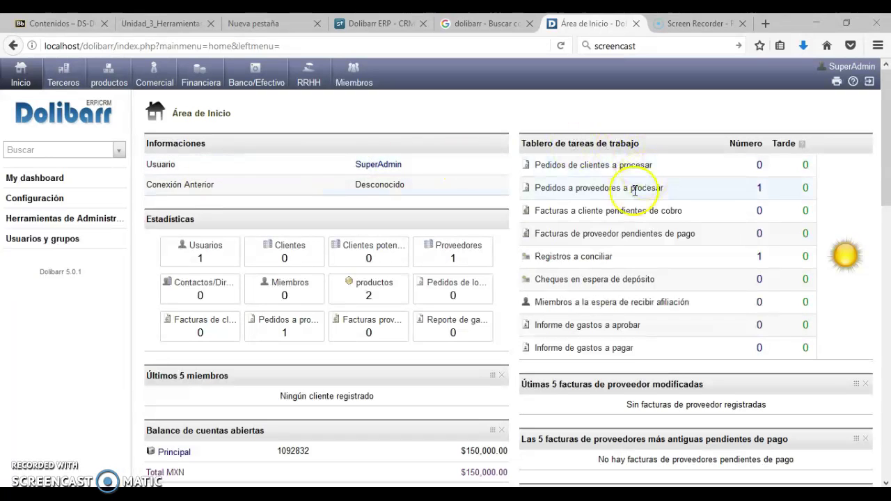
Step: Review the home dashboard's statistics, pending tasks, account balances, recently modified records and monthly charts
drag(886, 111, 887, 141)
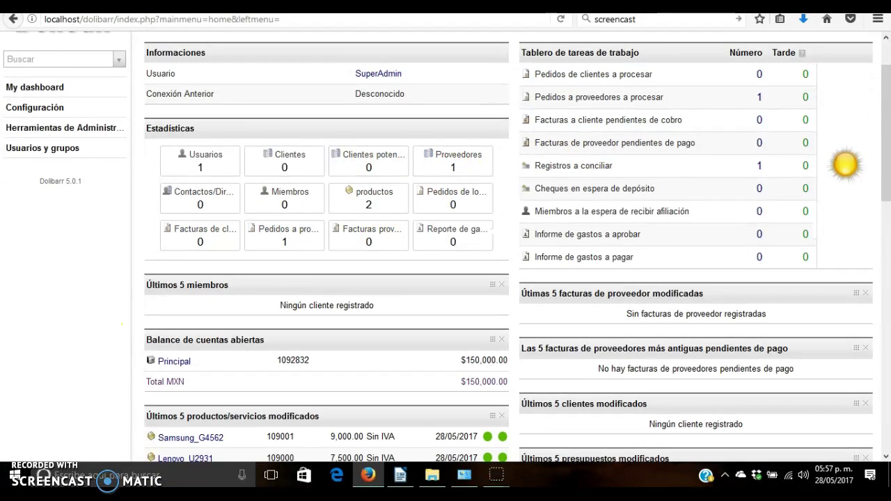
drag(887, 167, 881, 219)
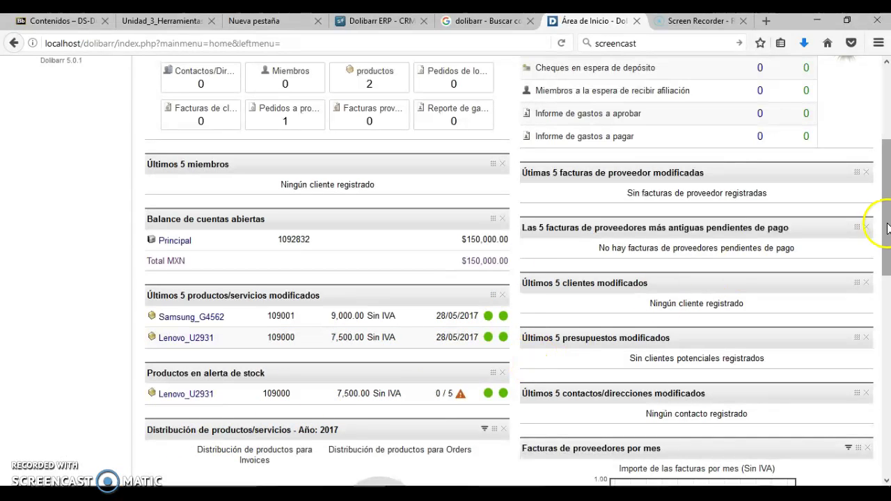
drag(885, 228, 881, 308)
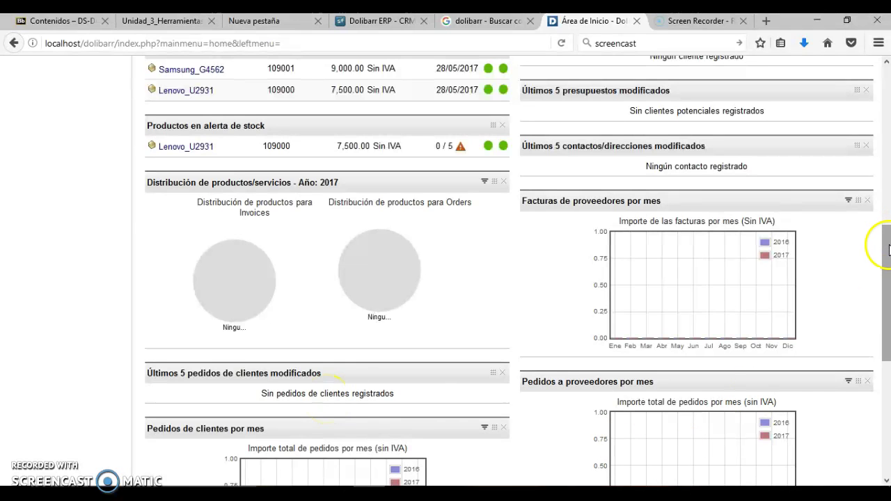
scroll(887, 256, down, 2)
drag(887, 256, 884, 308)
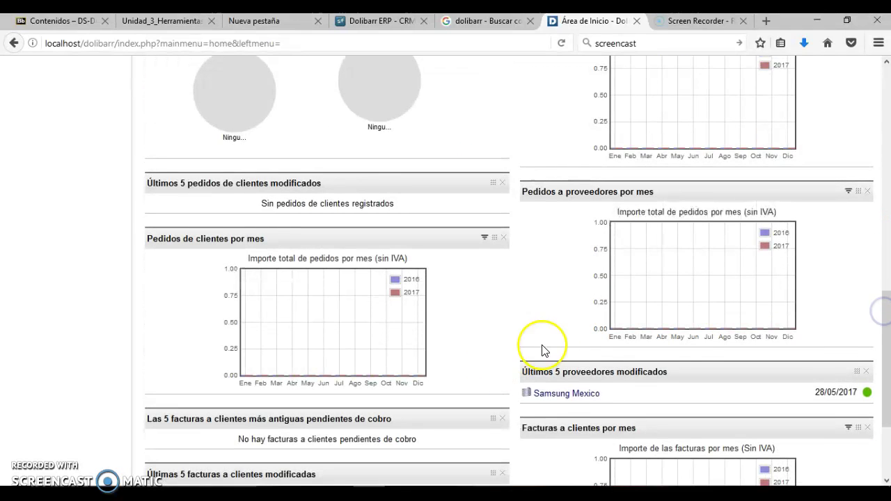
drag(874, 308, 884, 106)
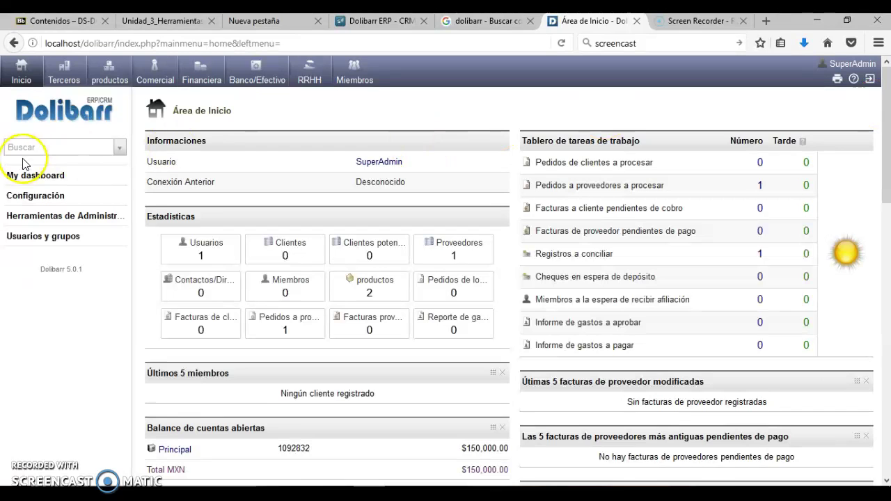
Step: Open the modules setup in the configuration area and review the available modules from Human Resource Management to System
click(38, 197)
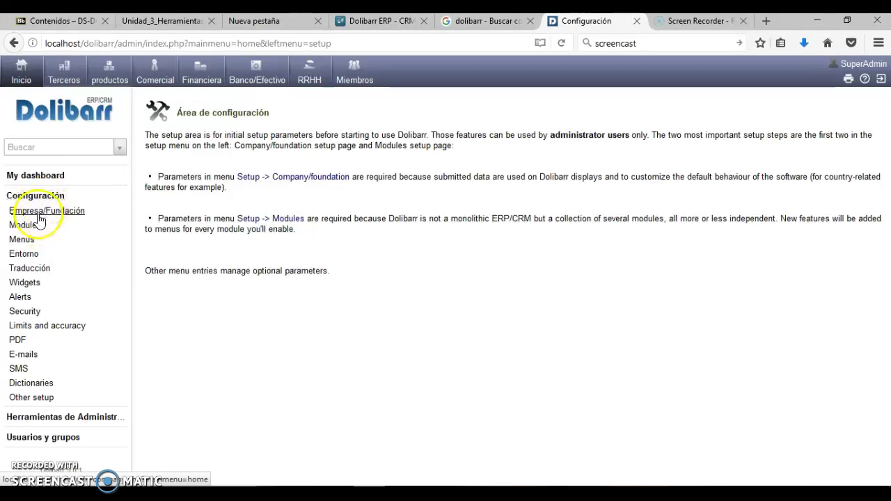
click(29, 229)
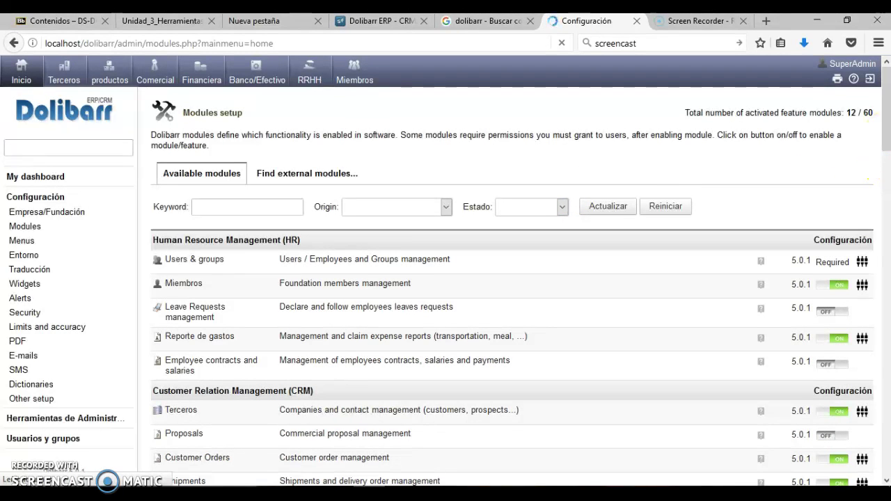
drag(886, 110, 880, 142)
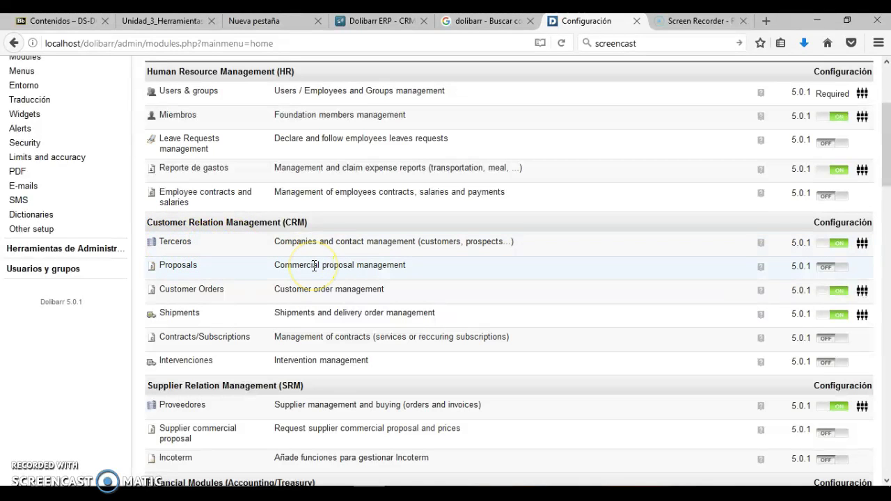
click(886, 164)
drag(886, 164, 887, 218)
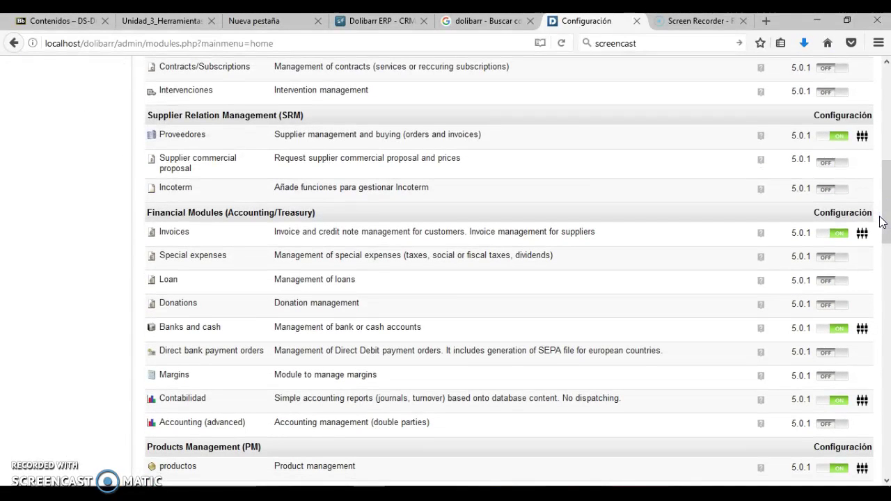
click(887, 215)
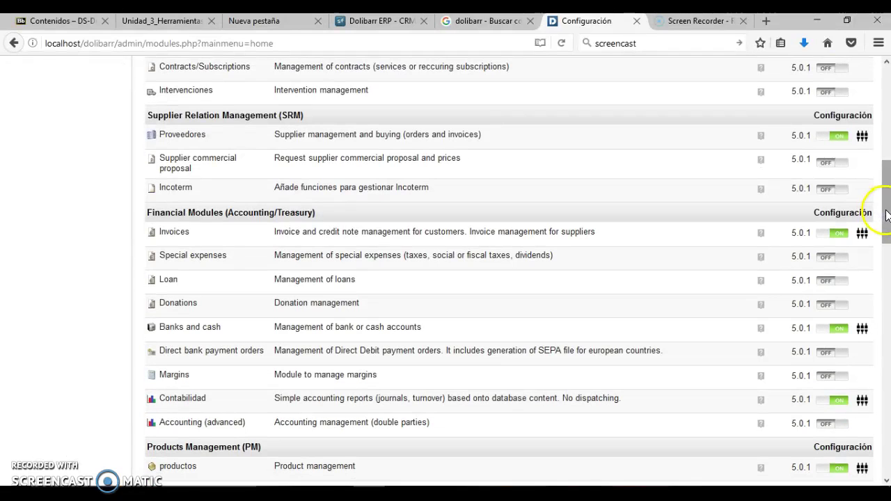
drag(887, 215, 881, 245)
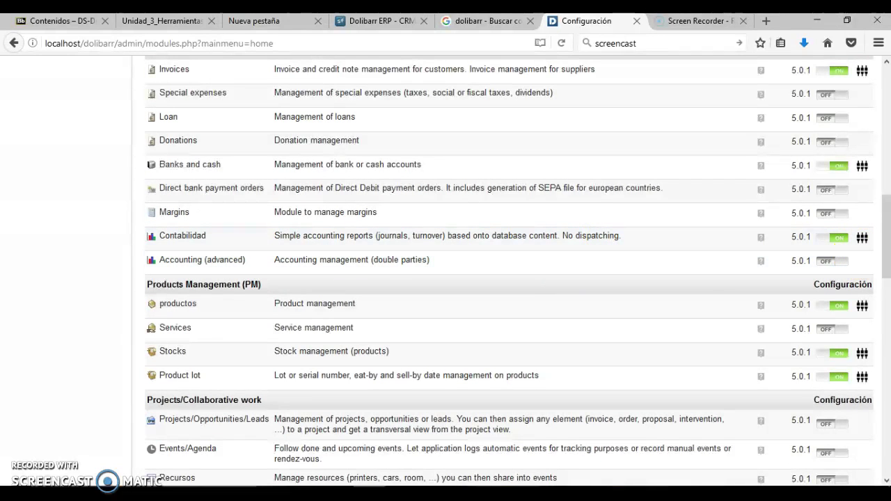
drag(888, 233, 884, 255)
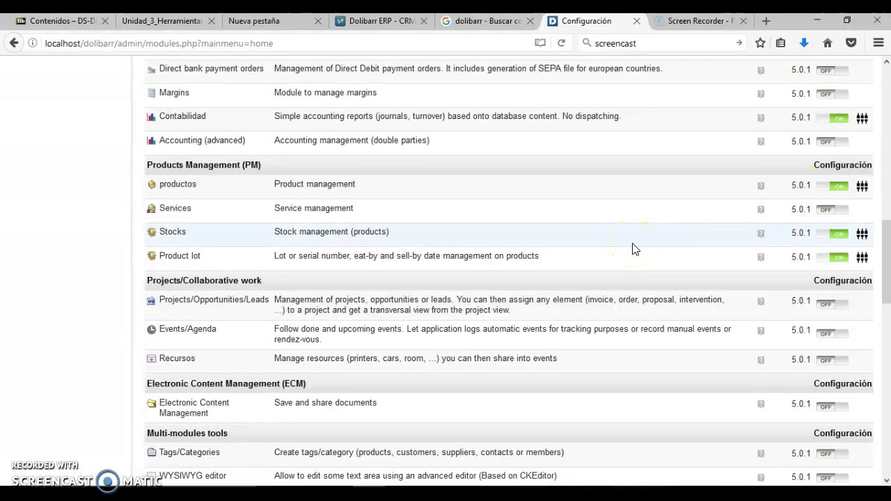
drag(887, 276, 863, 425)
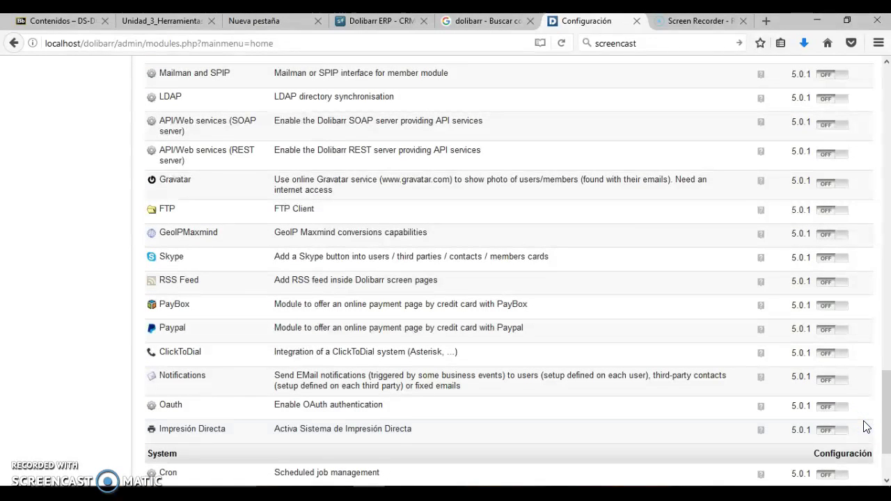
click(888, 420)
drag(887, 420, 886, 425)
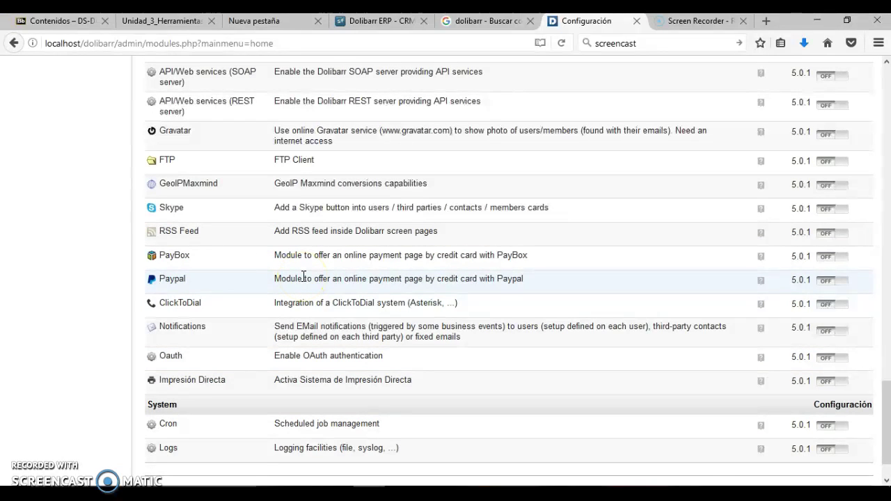
drag(885, 414, 886, 82)
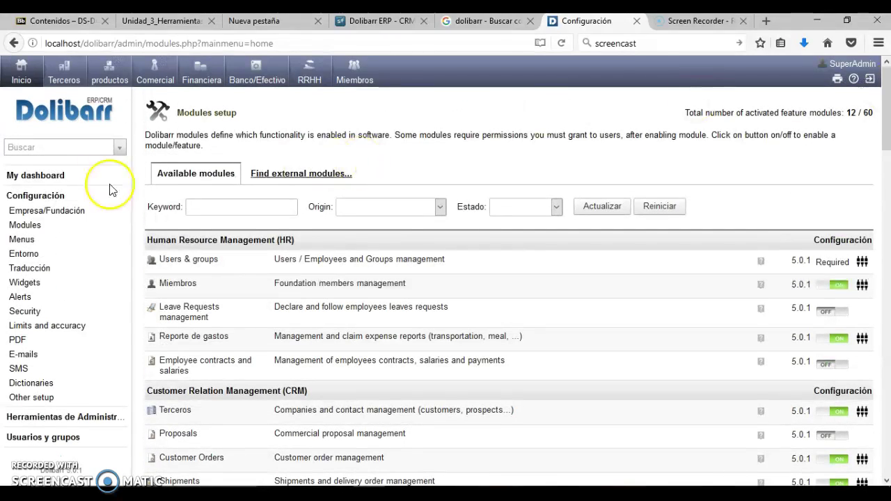
Step: Review the Empresa/Fundación information, identities, fiscal year and VAT management settings, and open them for modification
click(23, 215)
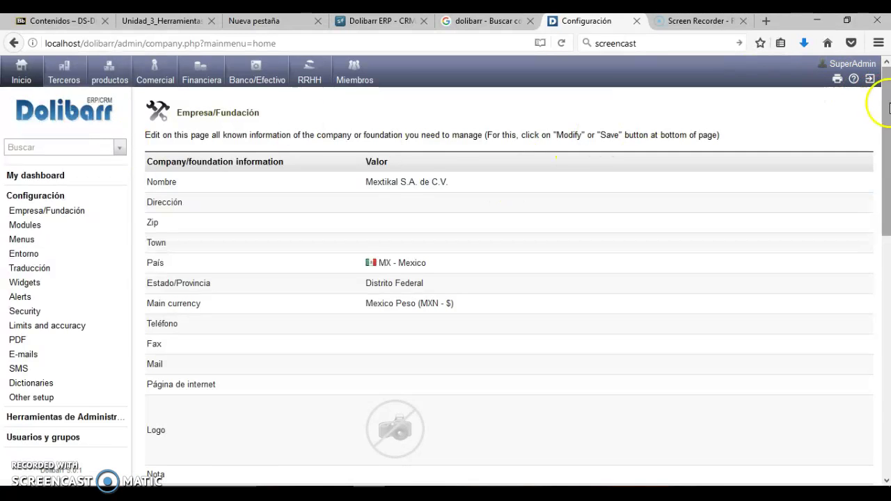
scroll(888, 110, down, 1)
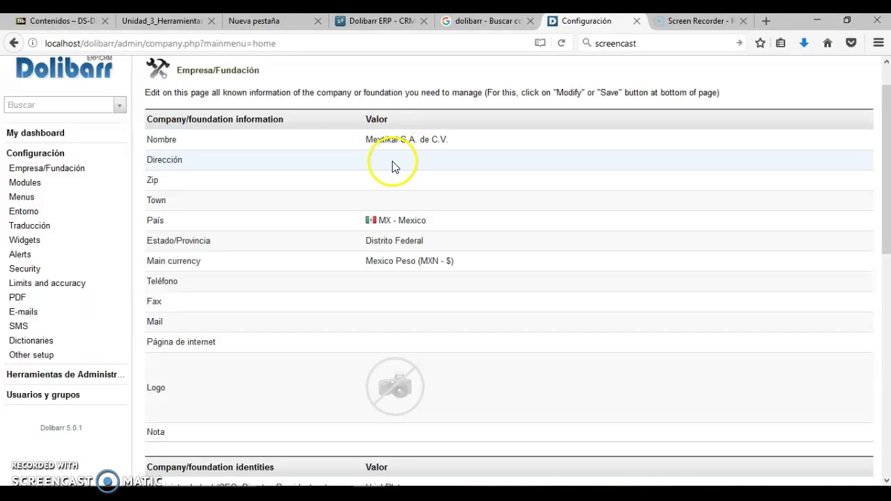
drag(888, 172, 881, 218)
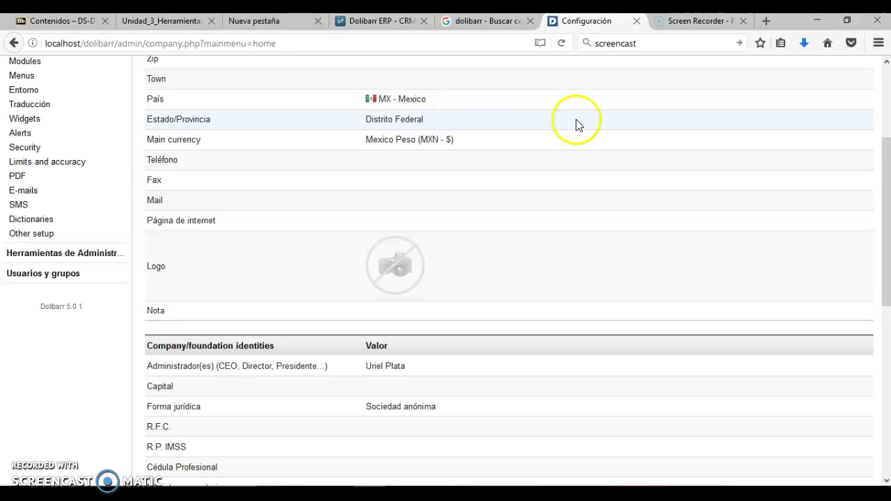
drag(887, 210, 881, 304)
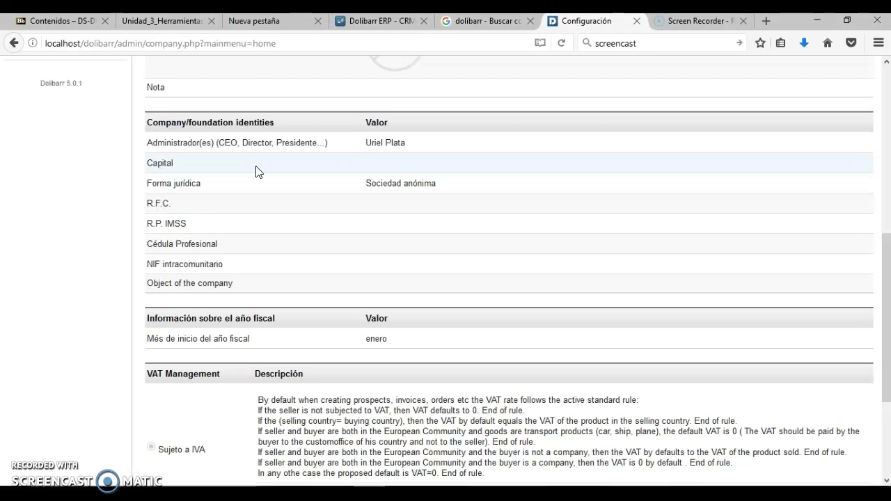
drag(883, 282, 882, 366)
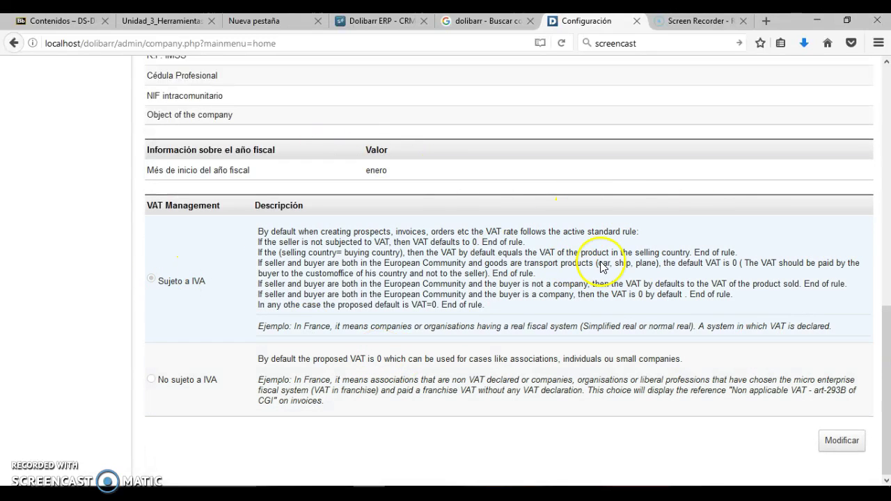
drag(888, 319, 884, 74)
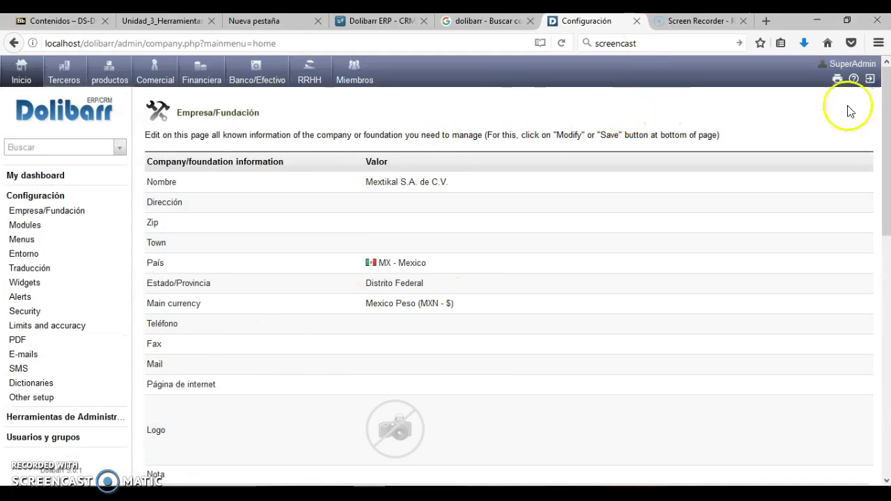
drag(887, 70, 873, 422)
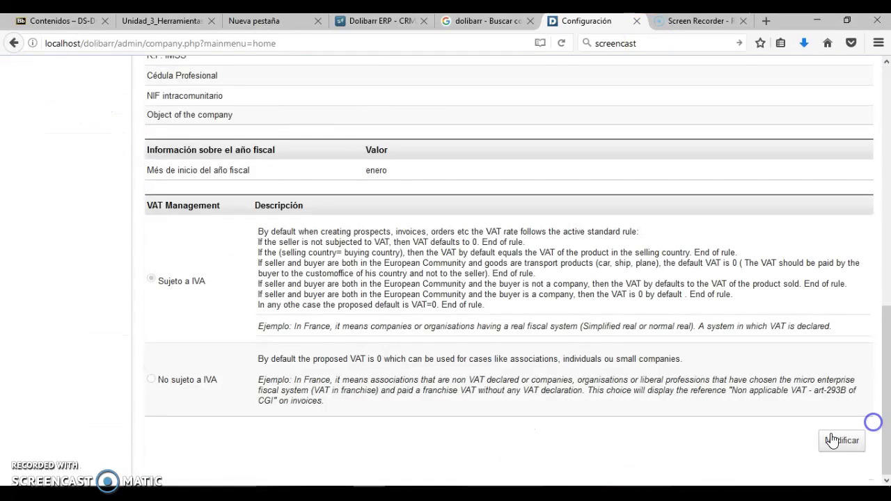
click(839, 441)
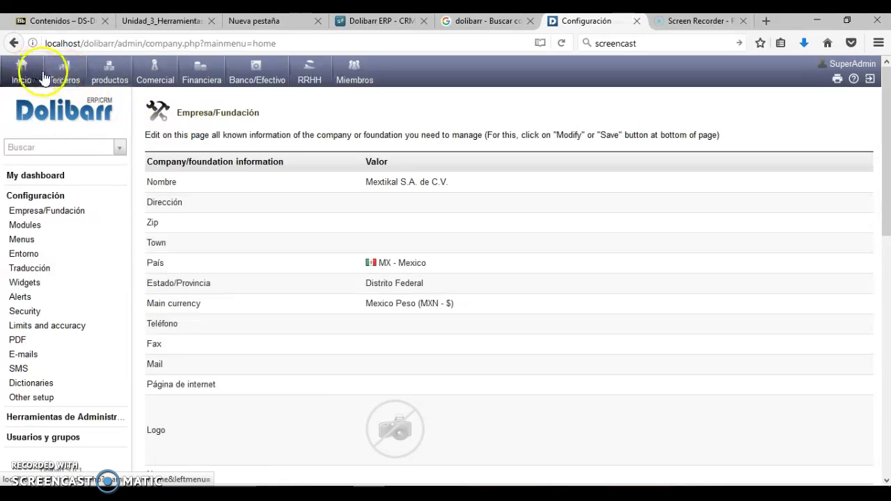
Step: Open Samsung Mexico from the third-party supplier list and review the general details on its card
click(64, 78)
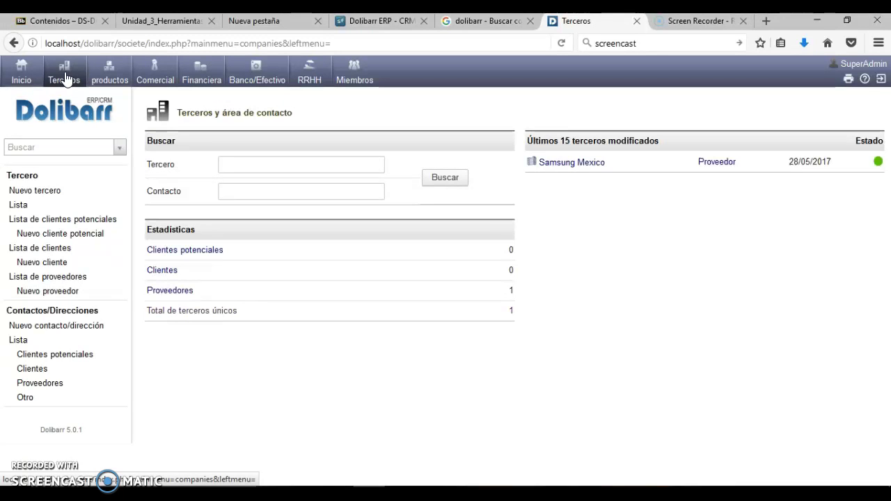
click(71, 279)
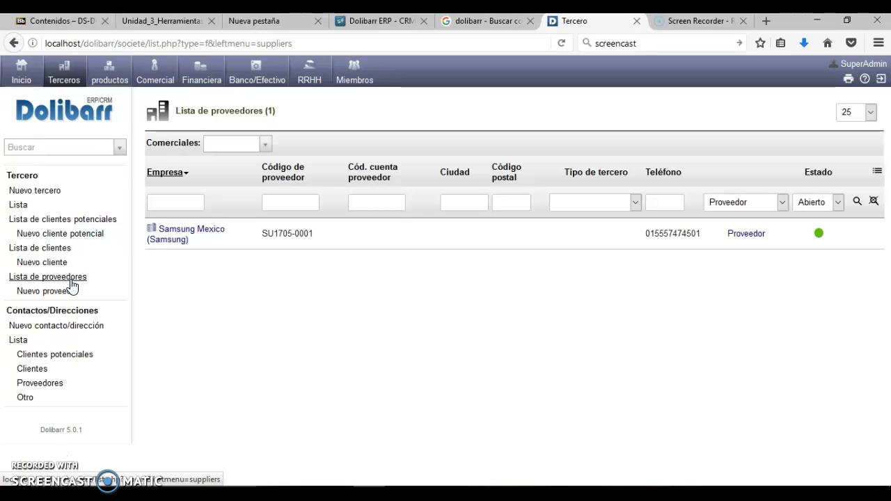
click(202, 231)
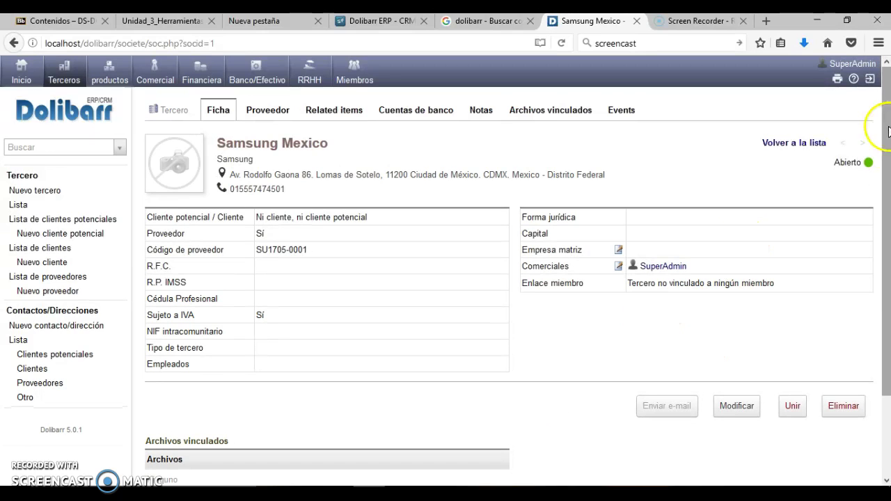
drag(887, 133, 885, 159)
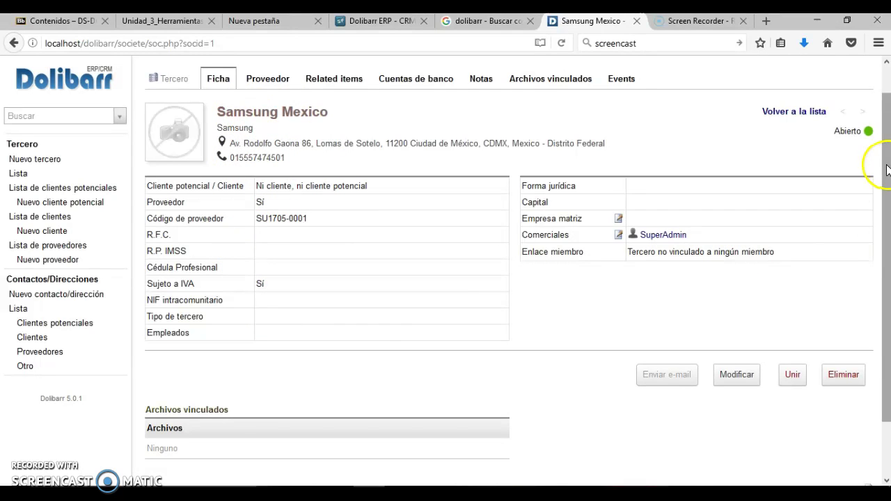
drag(886, 169, 884, 183)
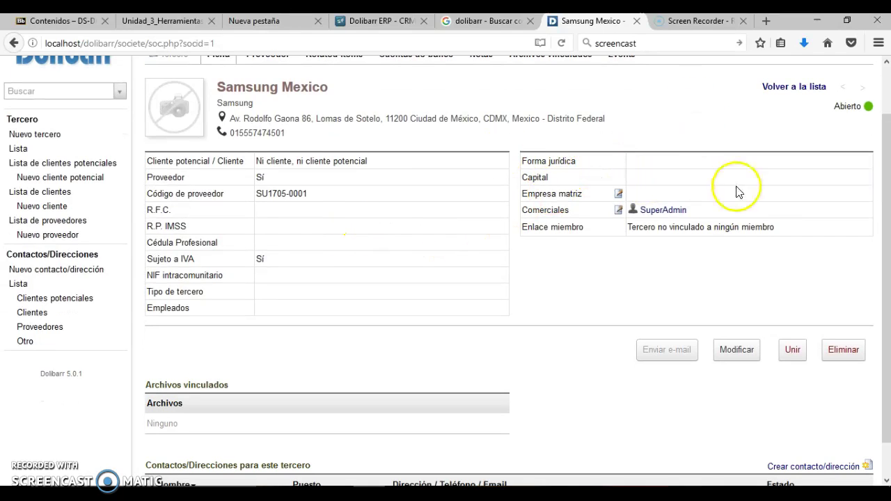
click(731, 357)
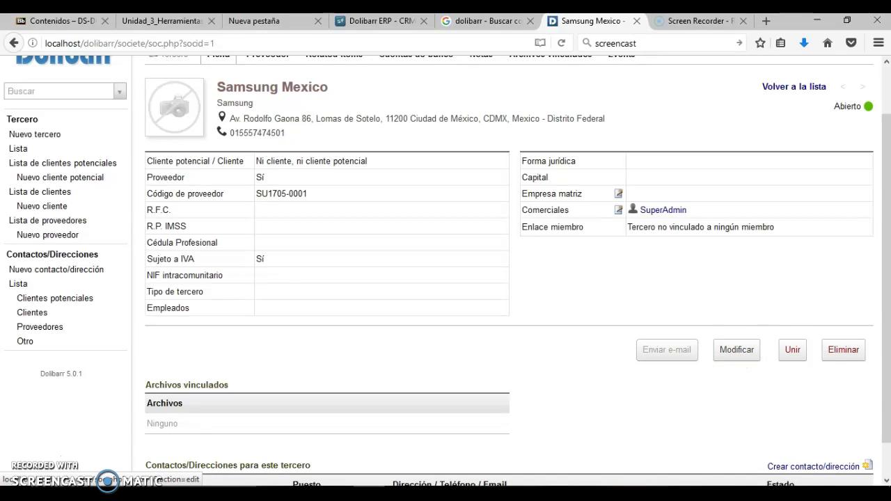
drag(885, 216, 886, 184)
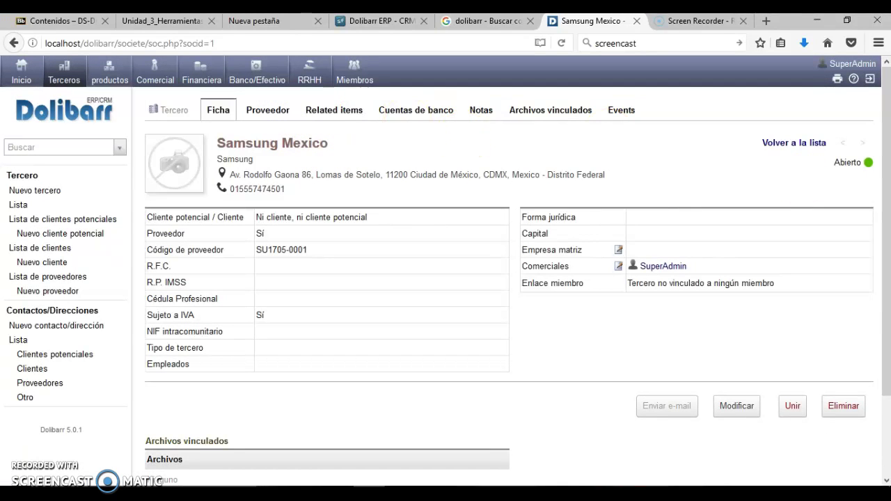
mouse_move(886, 200)
mouse_down()
mouse_move(882, 298)
mouse_move(881, 189)
mouse_up()
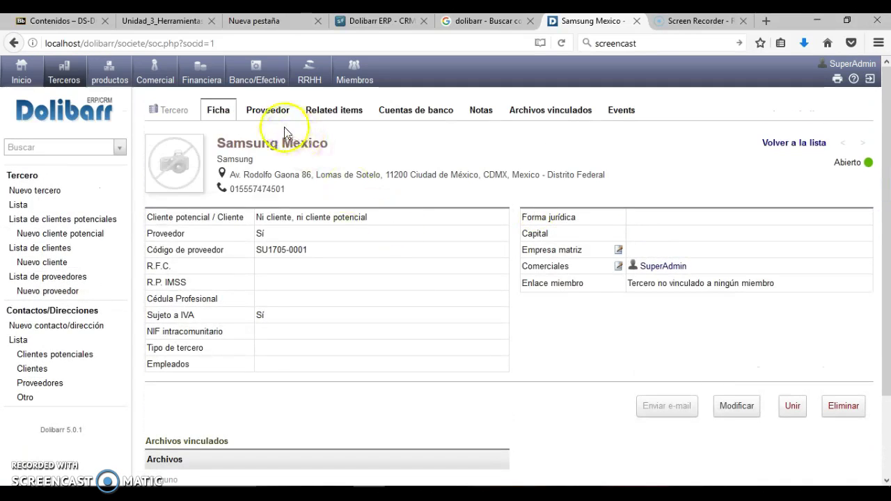
Step: Examine Samsung Mexico's supplier information with its products and orders, its related items, and its bank accounts
click(280, 115)
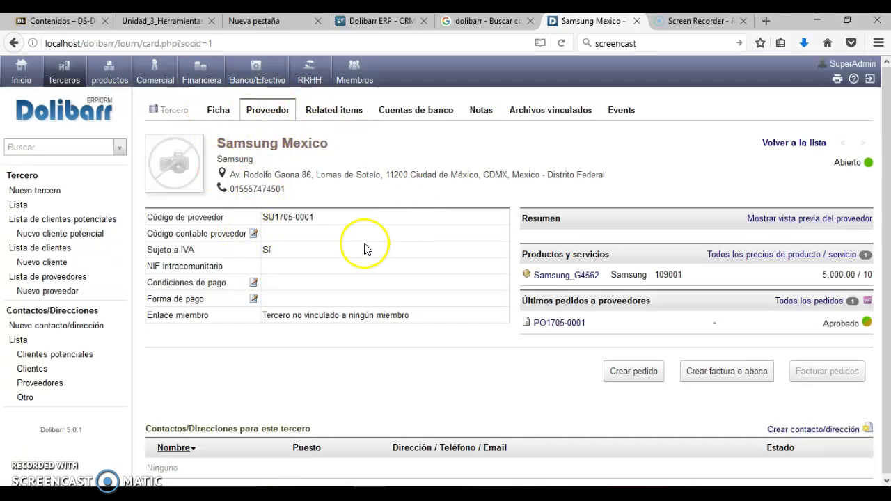
click(547, 257)
mouse_move(541, 278)
mouse_move(576, 330)
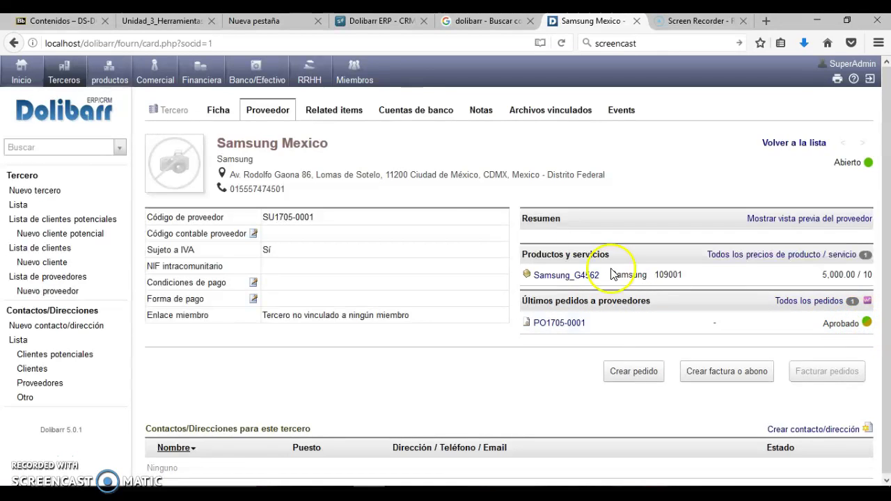
click(334, 117)
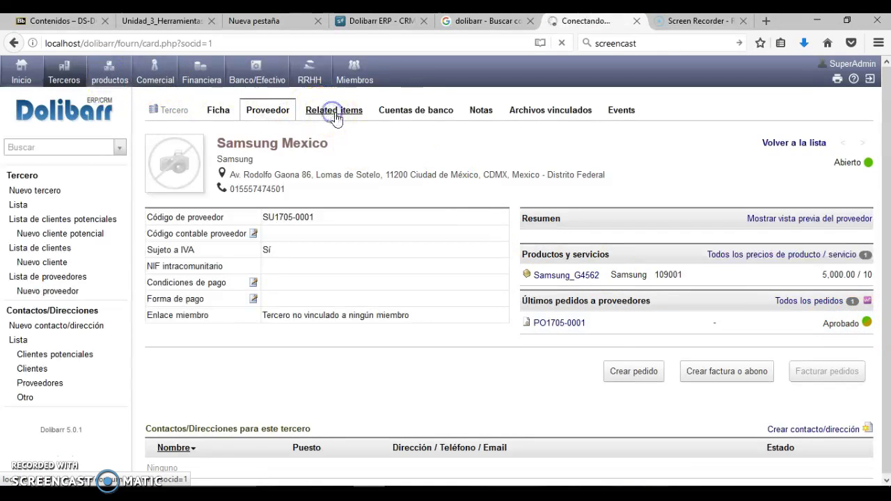
click(412, 113)
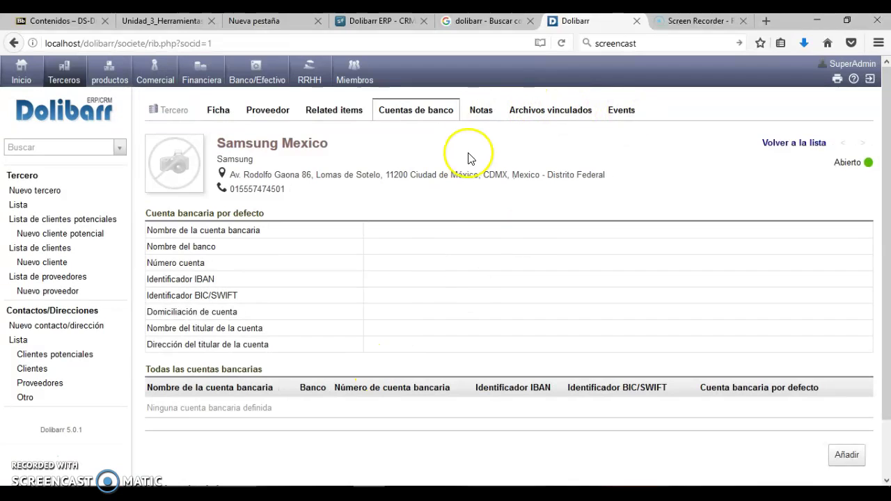
Step: Check Samsung Mexico's notes, and open a new customer form to review all of its fields
click(490, 116)
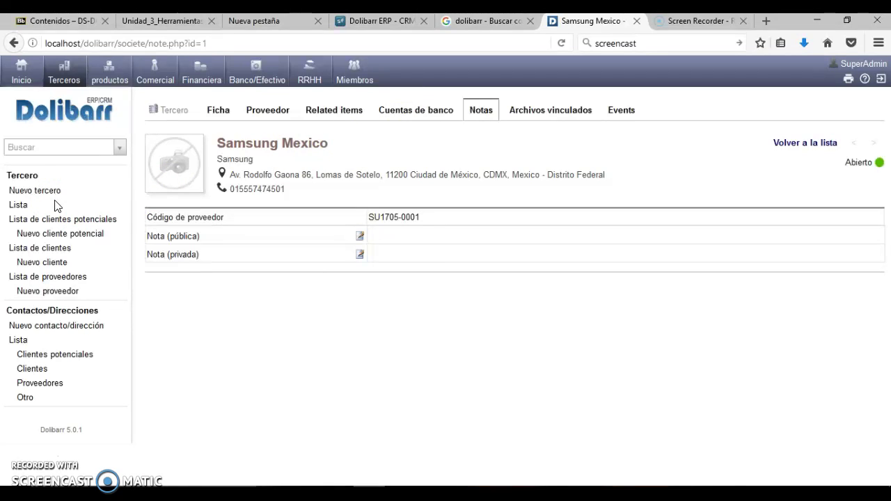
click(54, 265)
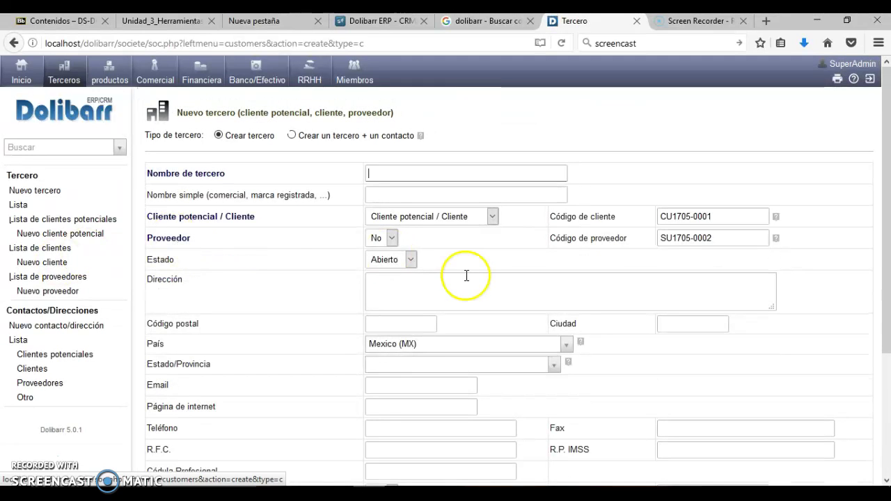
click(887, 91)
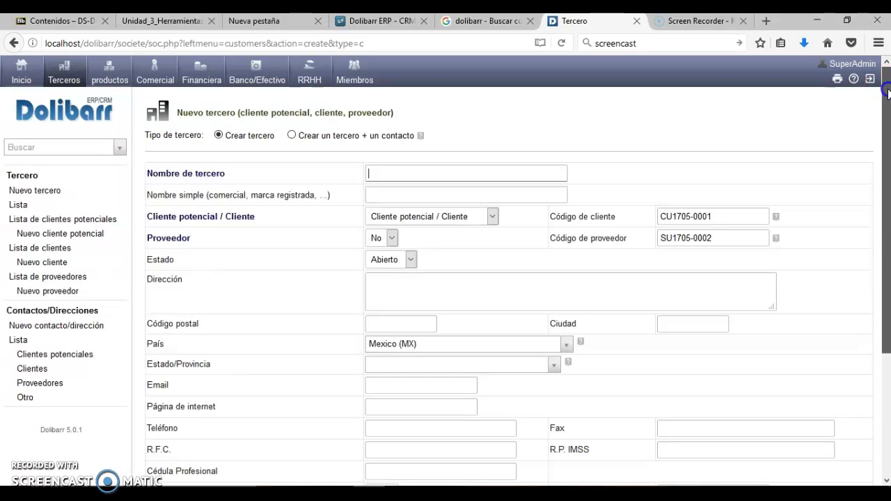
drag(887, 91, 887, 129)
click(405, 123)
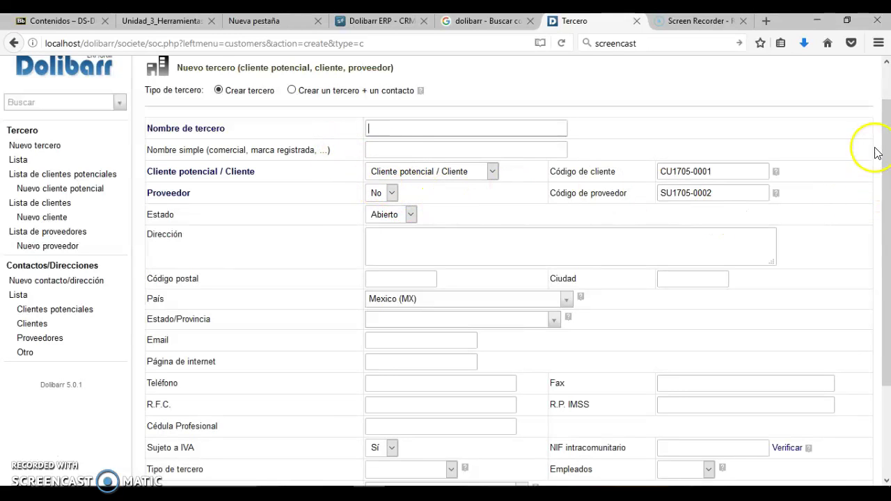
drag(886, 143, 882, 241)
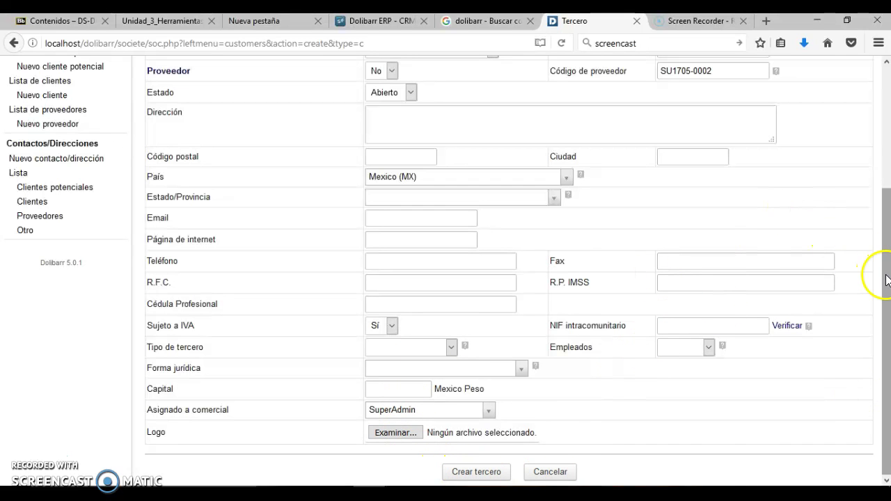
scroll(887, 282, up, 5)
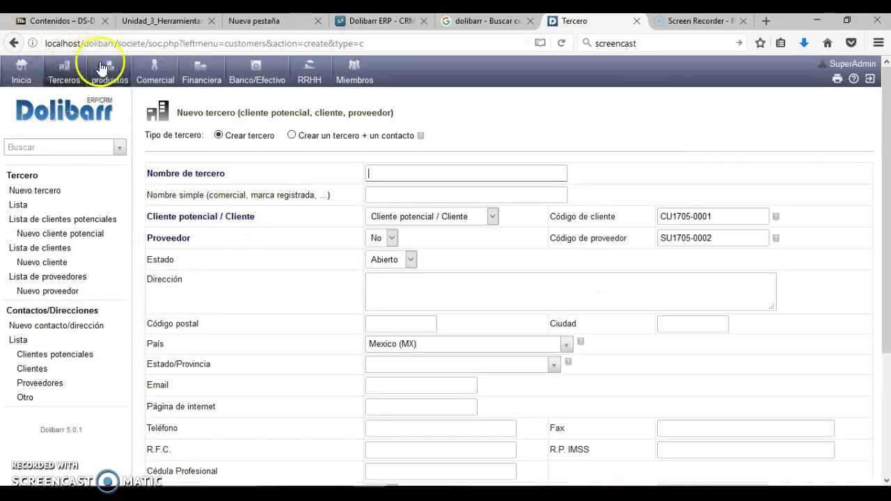
Step: Open the products area and review the latest modified products along with the stock and new product options
click(105, 73)
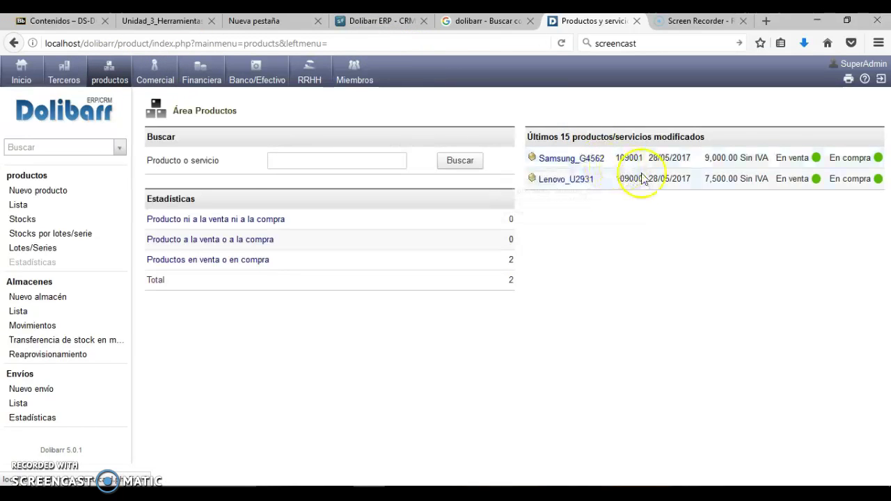
mouse_move(593, 166)
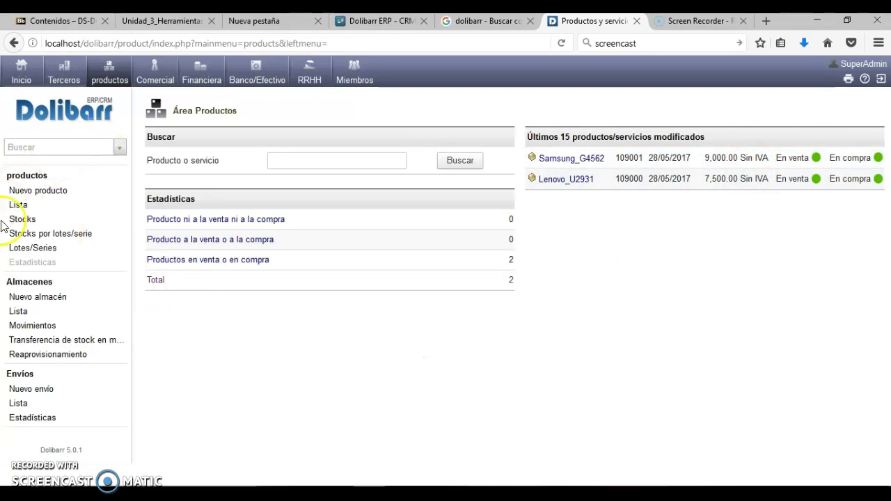
click(25, 221)
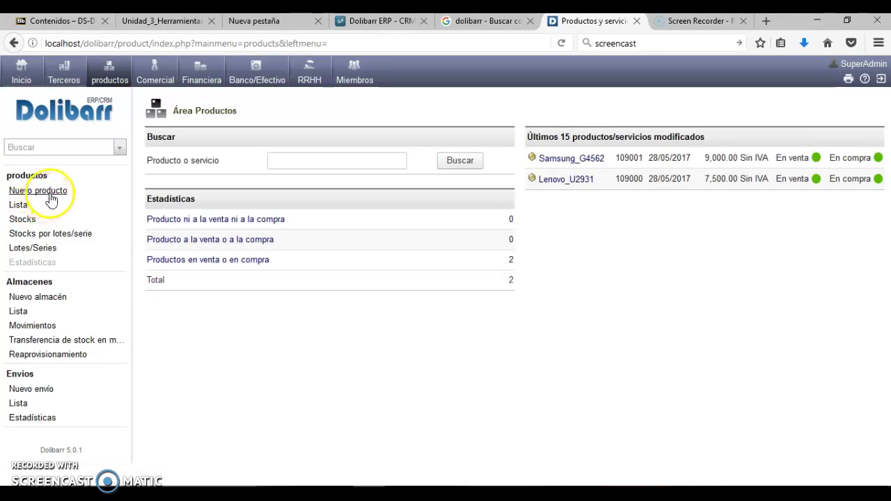
click(44, 197)
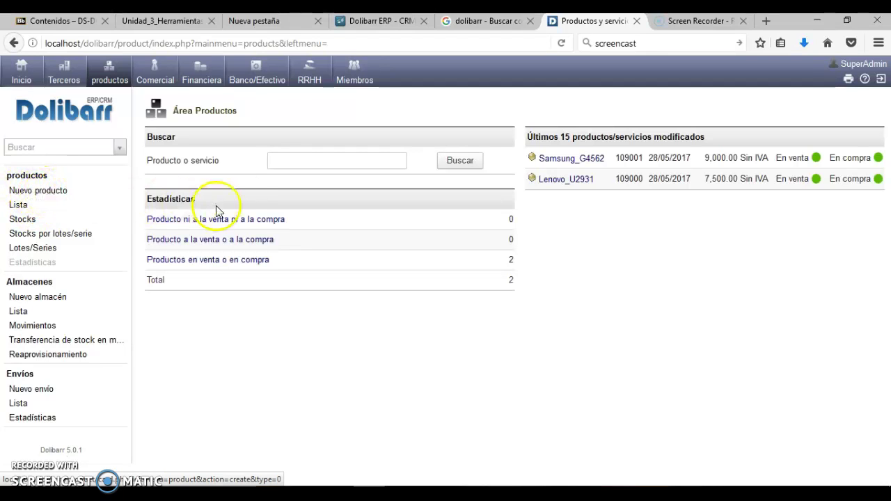
Step: Open the Samsung_G4562 product card and examine its general details and supplier purchase prices
click(572, 161)
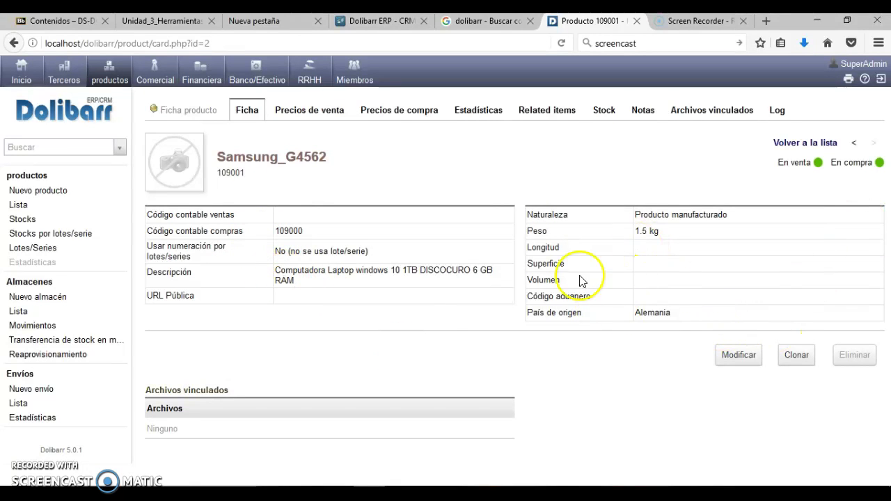
click(378, 110)
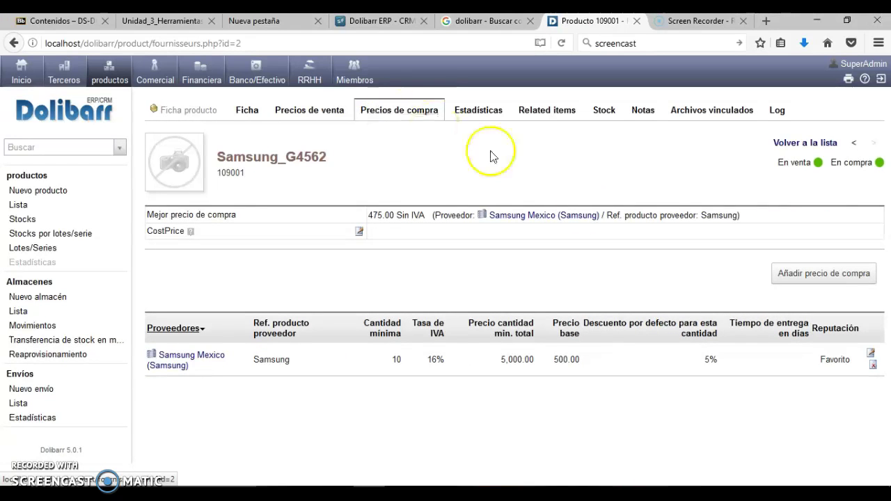
mouse_move(539, 220)
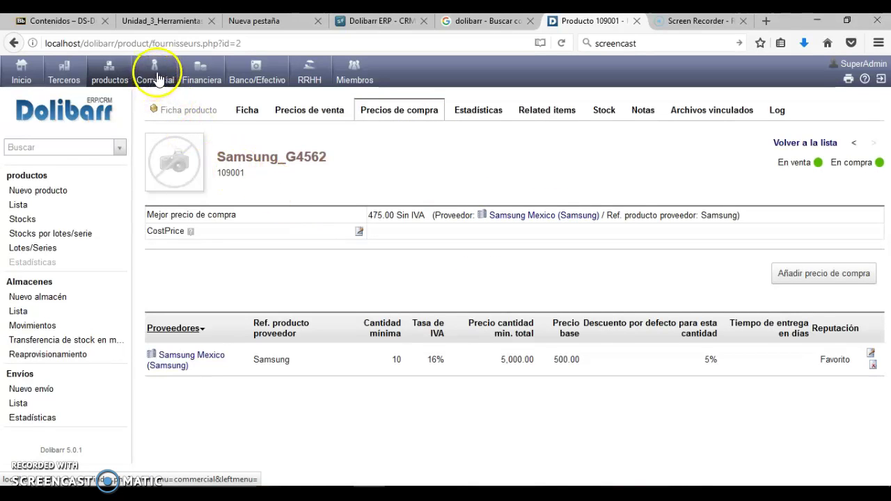
Step: Review the latest stock movements in the warehouse area, and look over the commercial area with its customer and supplier orders
click(35, 288)
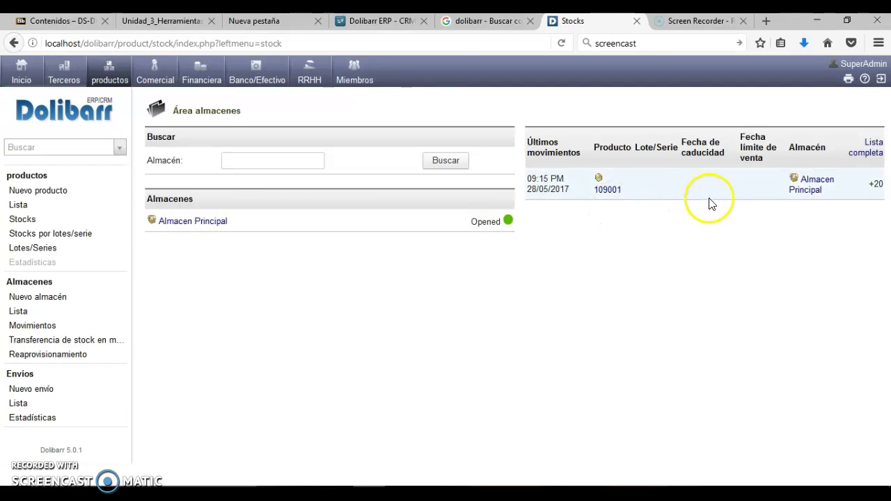
click(155, 75)
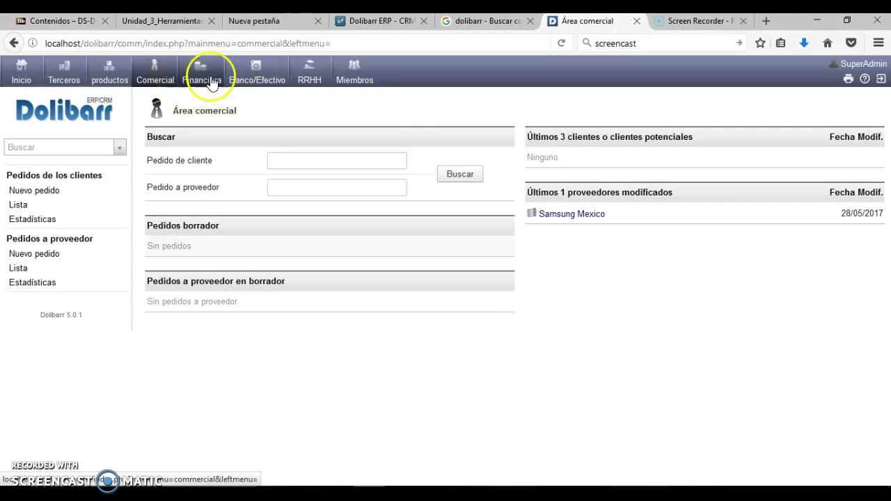
Step: Open Samsung Mexico from the latest modified suppliers and check its product and the summary of its latest supplier order
click(564, 218)
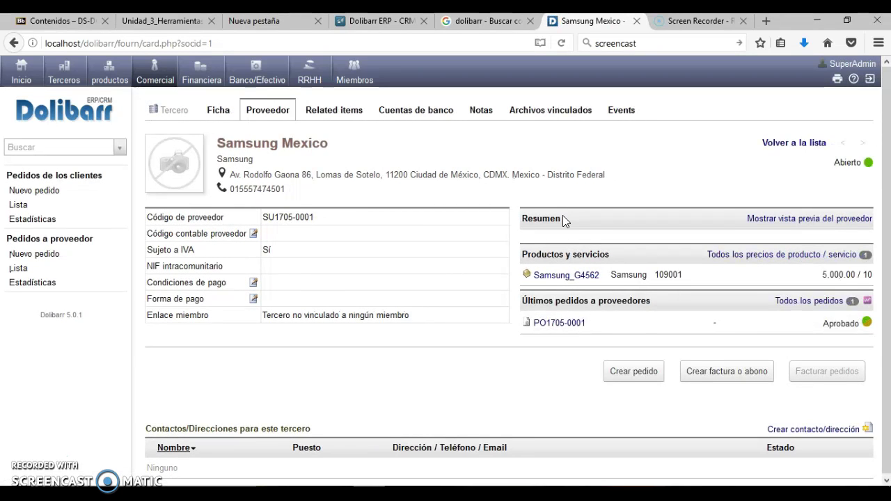
click(569, 282)
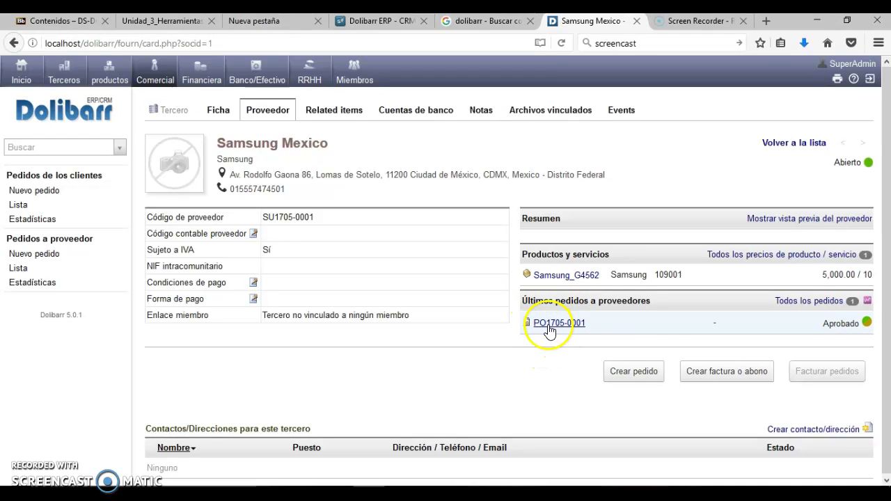
mouse_move(550, 333)
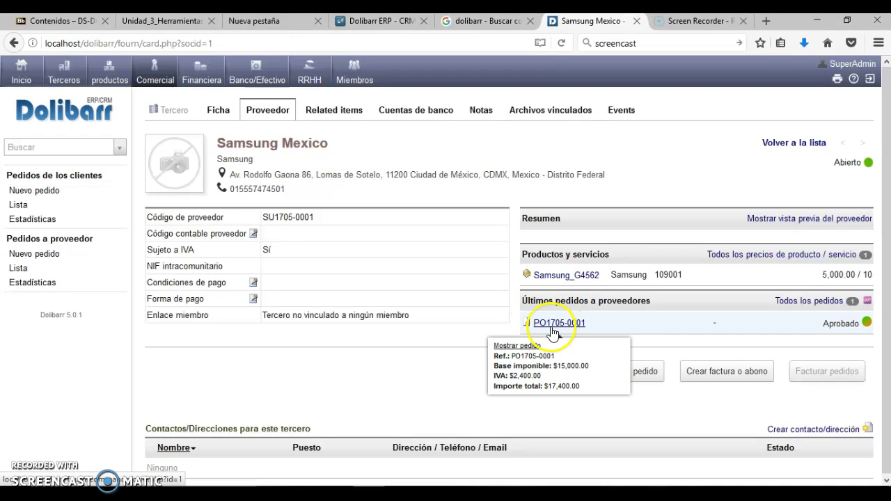
Step: Open the financial area
click(211, 77)
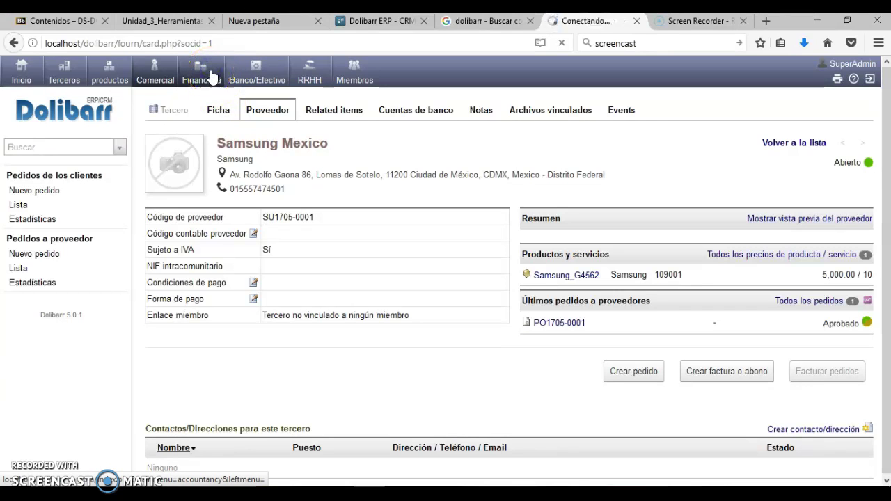